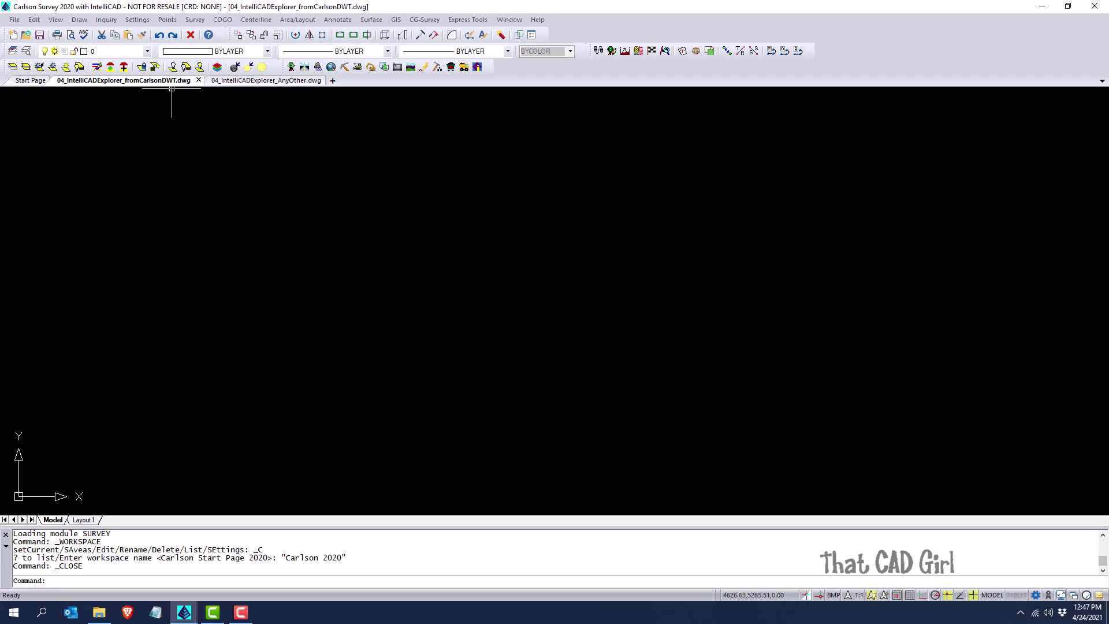
Review the layer list of 04_IntelliCADExplorer_fromCarlsonDWT.dwg and the A_Land through C_Land layouts of 04_IntelliCADExplorer_AnyOther.dwg
left_click(147, 52)
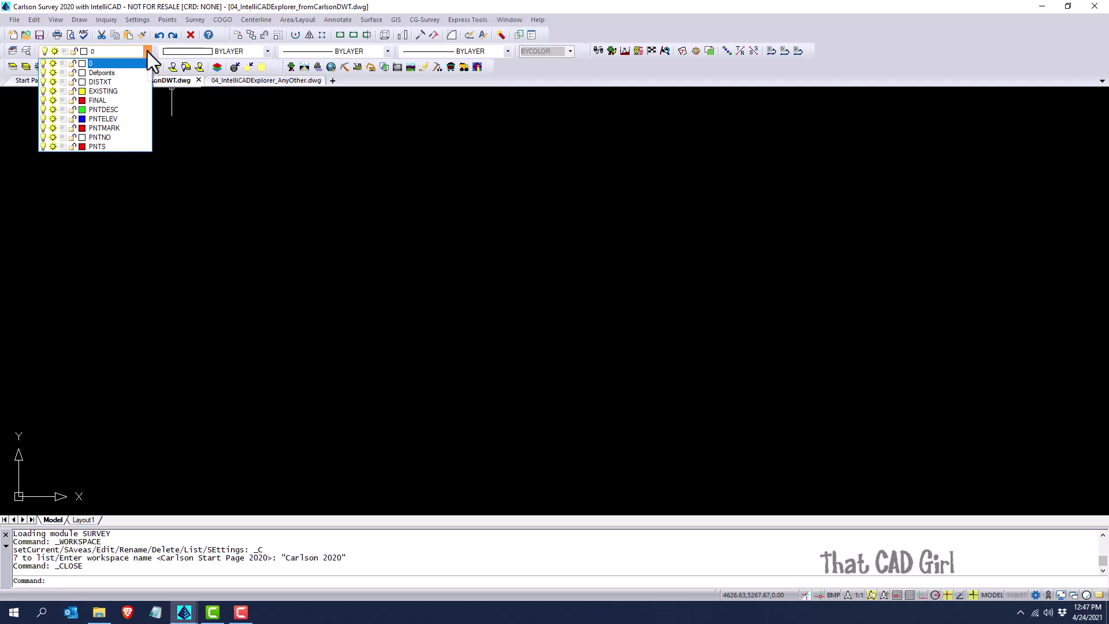
left_click(147, 51)
left_click(243, 81)
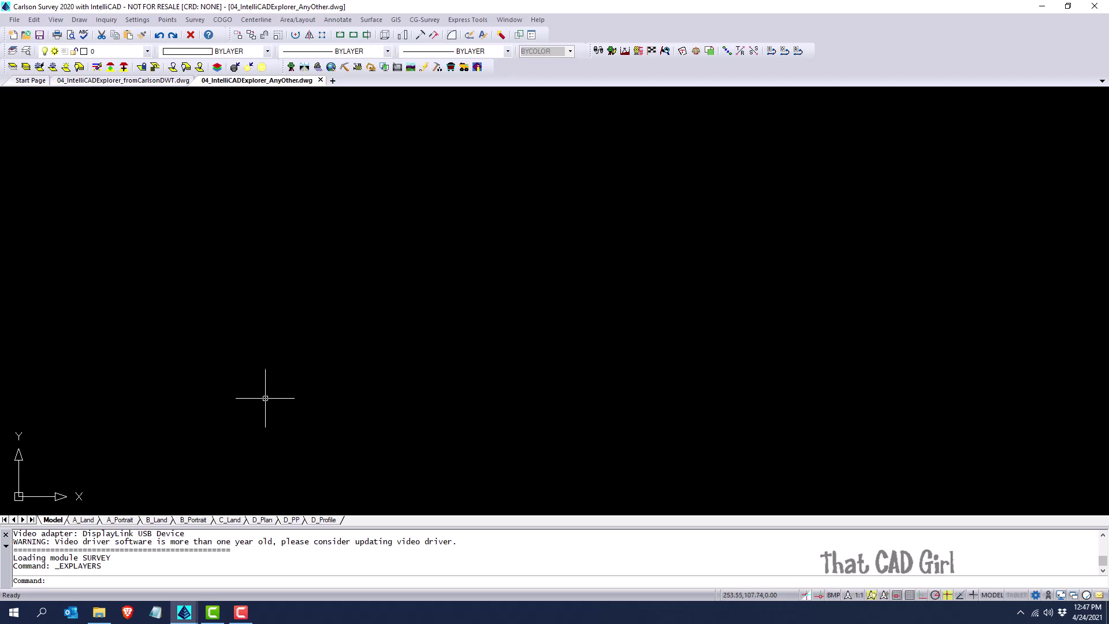
left_click(84, 520)
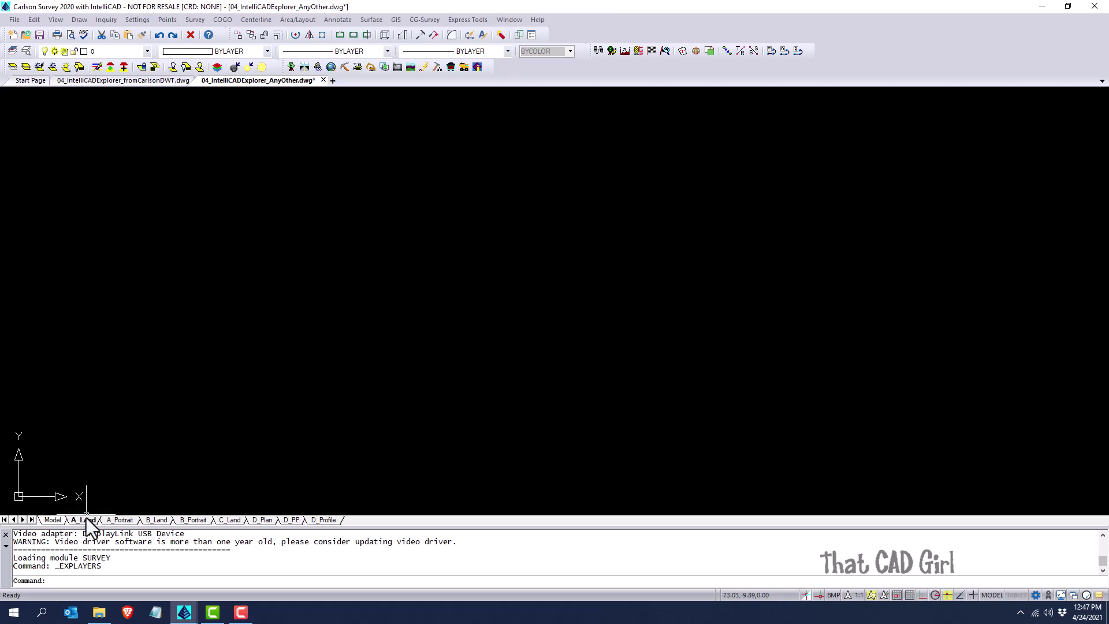
left_click(128, 520)
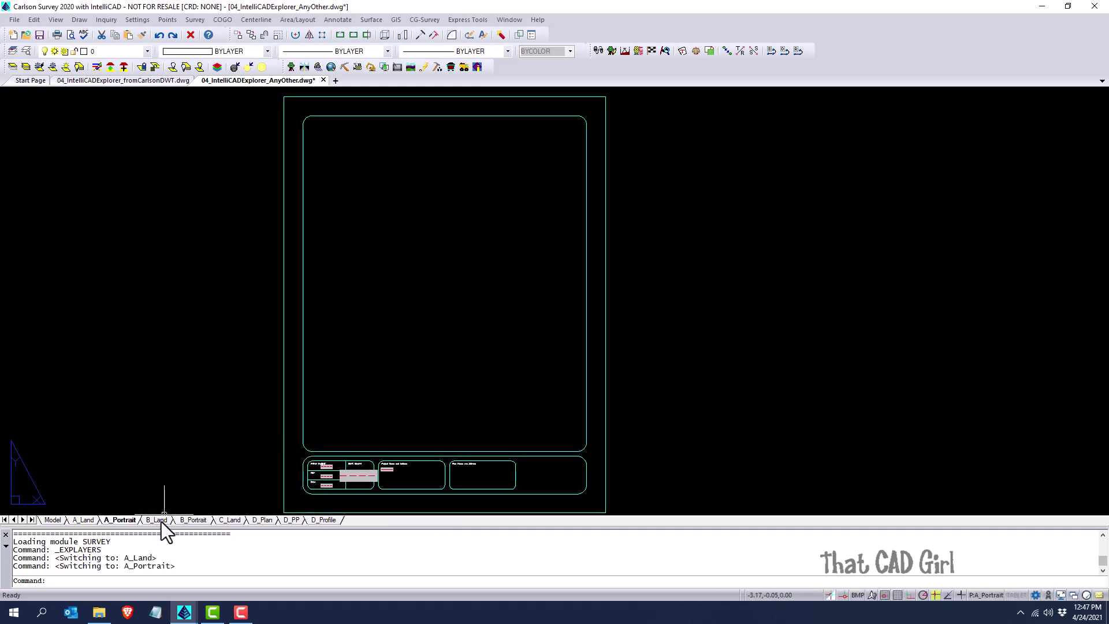
left_click(160, 520)
left_click(195, 520)
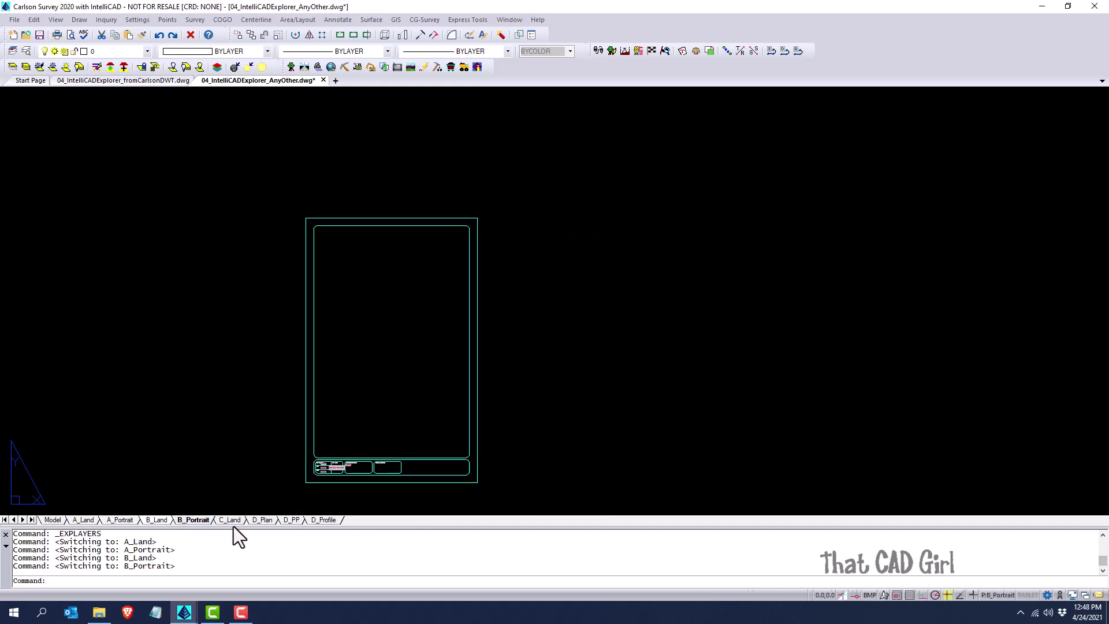
left_click(231, 521)
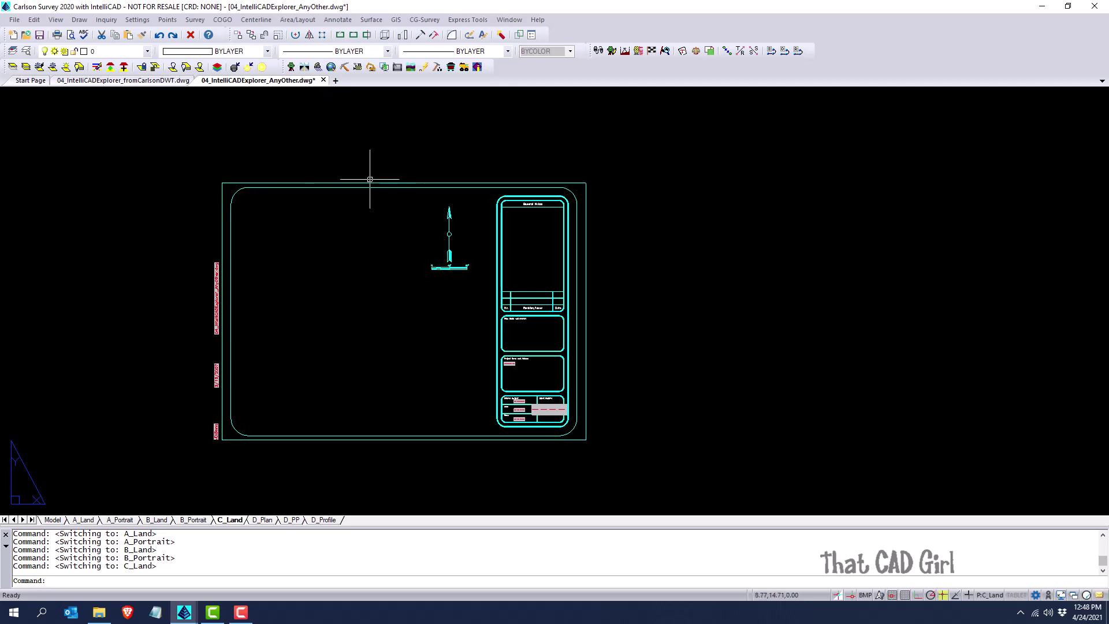
Inspect the layers, linetypes, layouts and blocks of 04_IntelliCADExplorer_fromCarlsonDWT.dwg in IntelliCAD Explorer, widening the elements list to show full file names
left_click(133, 80)
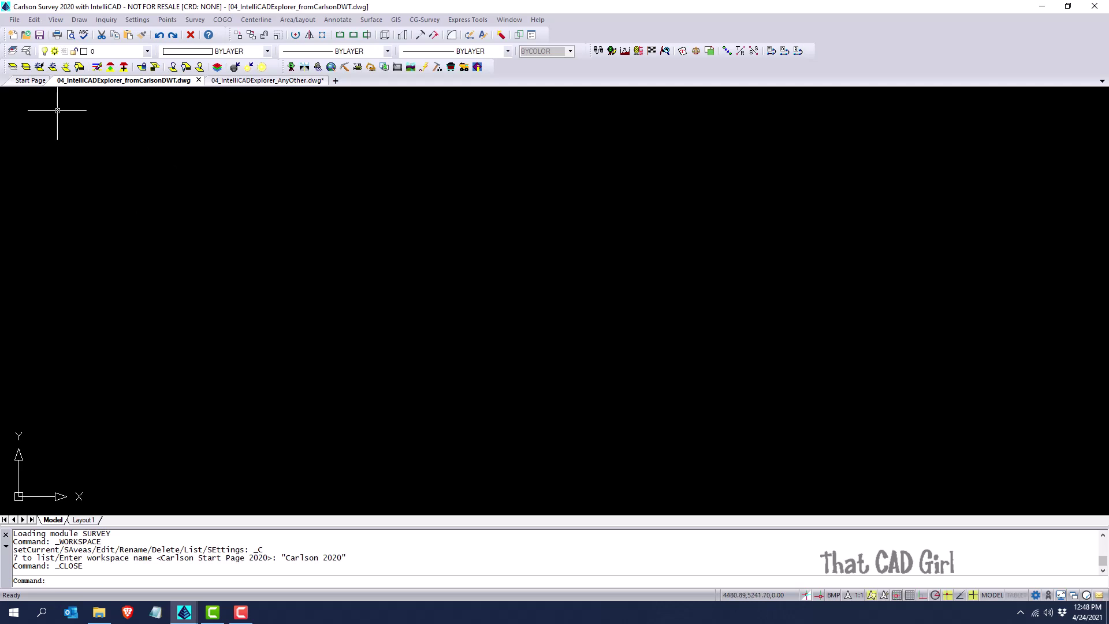
left_click(27, 52)
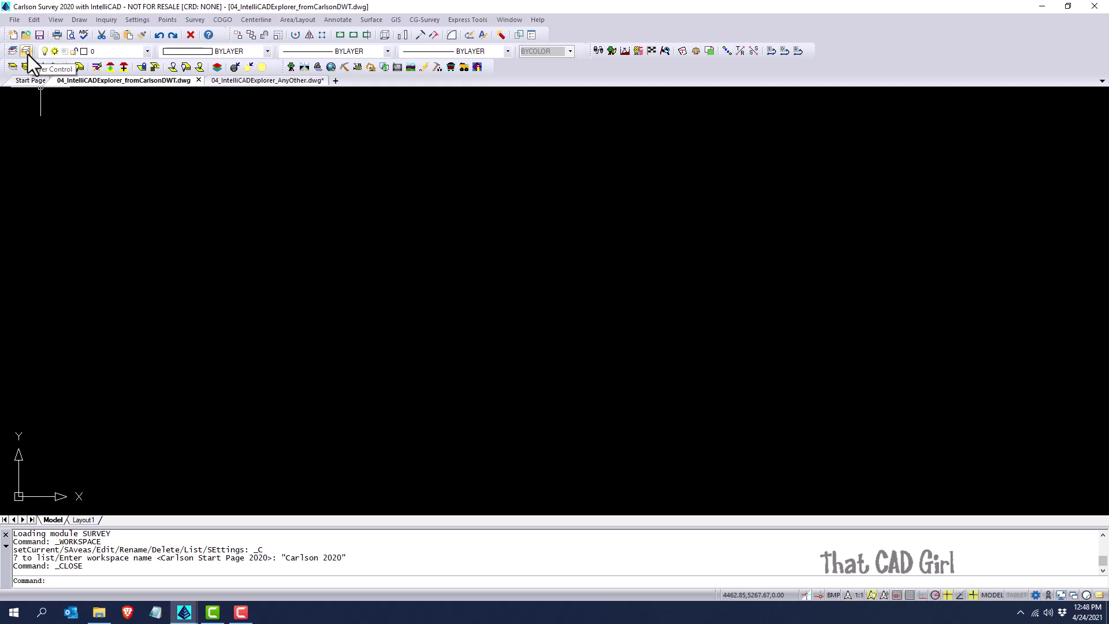
left_click(27, 52)
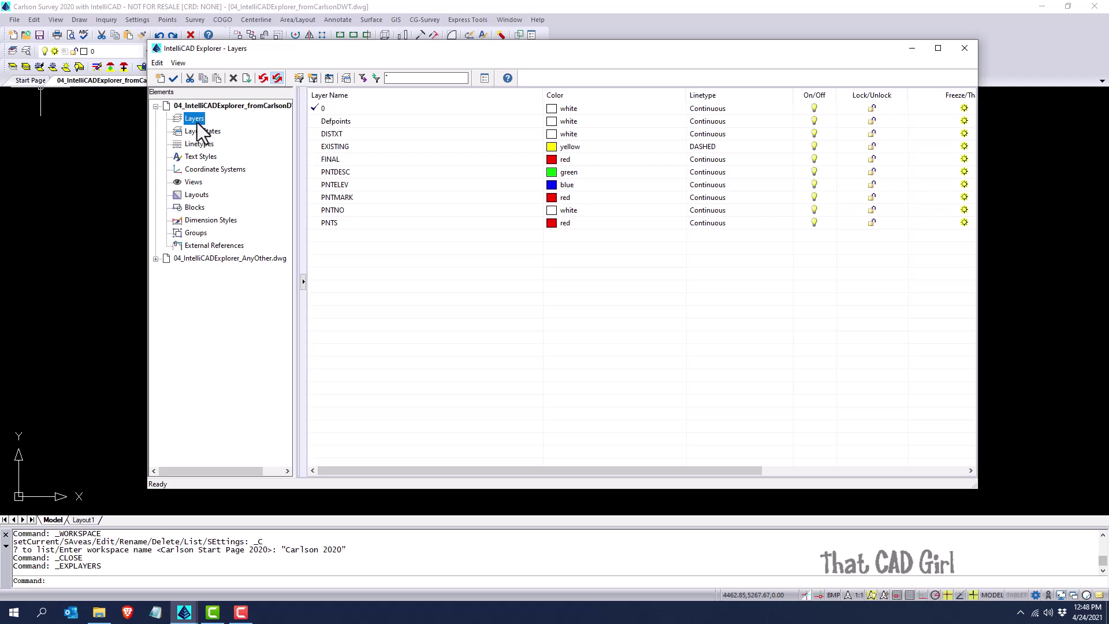
left_click_drag(297, 172, 323, 168)
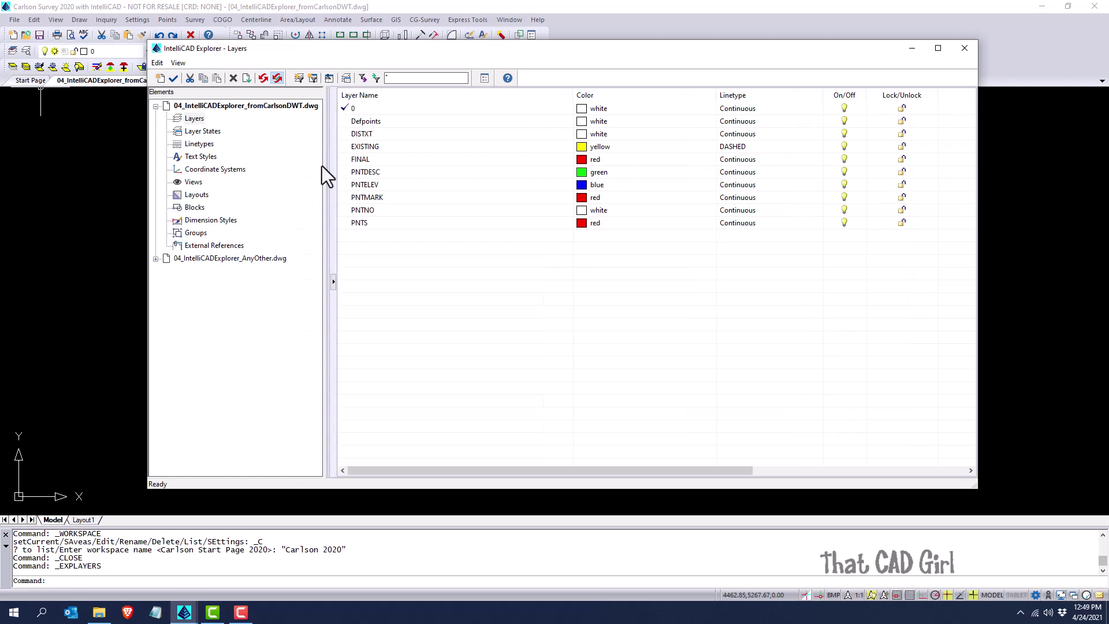
left_click(213, 144)
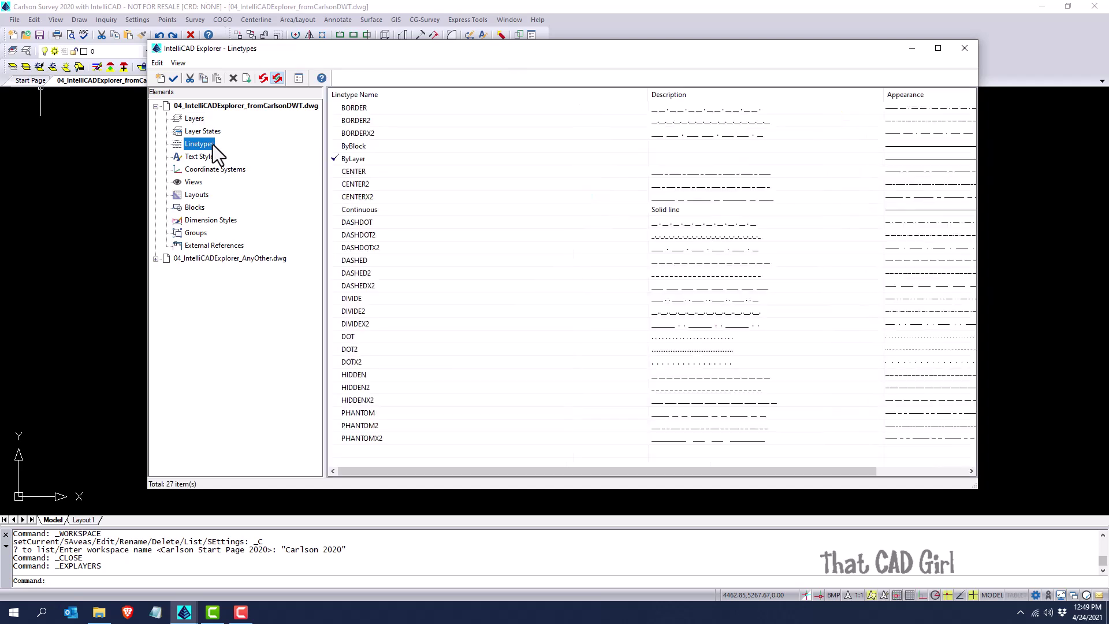
left_click(197, 196)
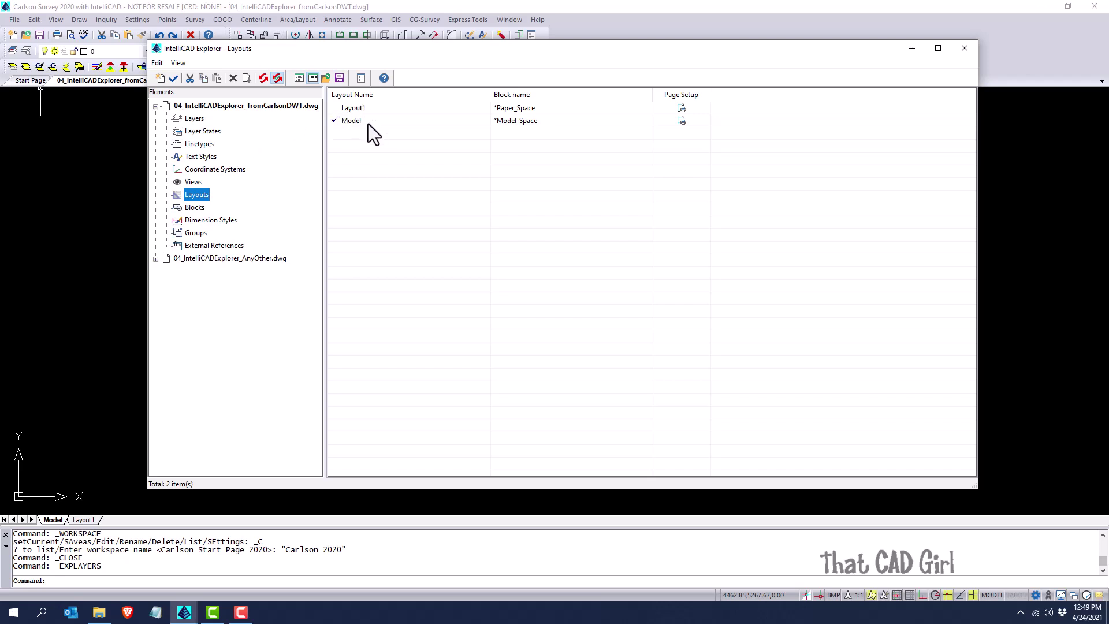
left_click(195, 207)
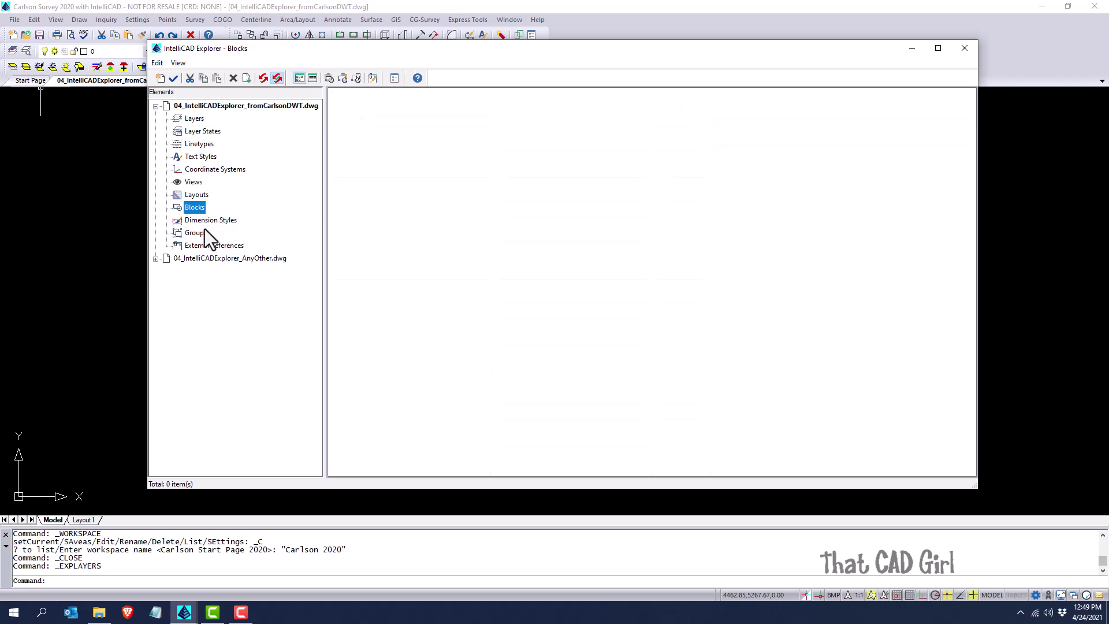
Examine the layers, linetypes, text styles, layouts and blocks of 04_IntelliCADExplorer_AnyOther.dwg in IntelliCAD Explorer
left_click(156, 259)
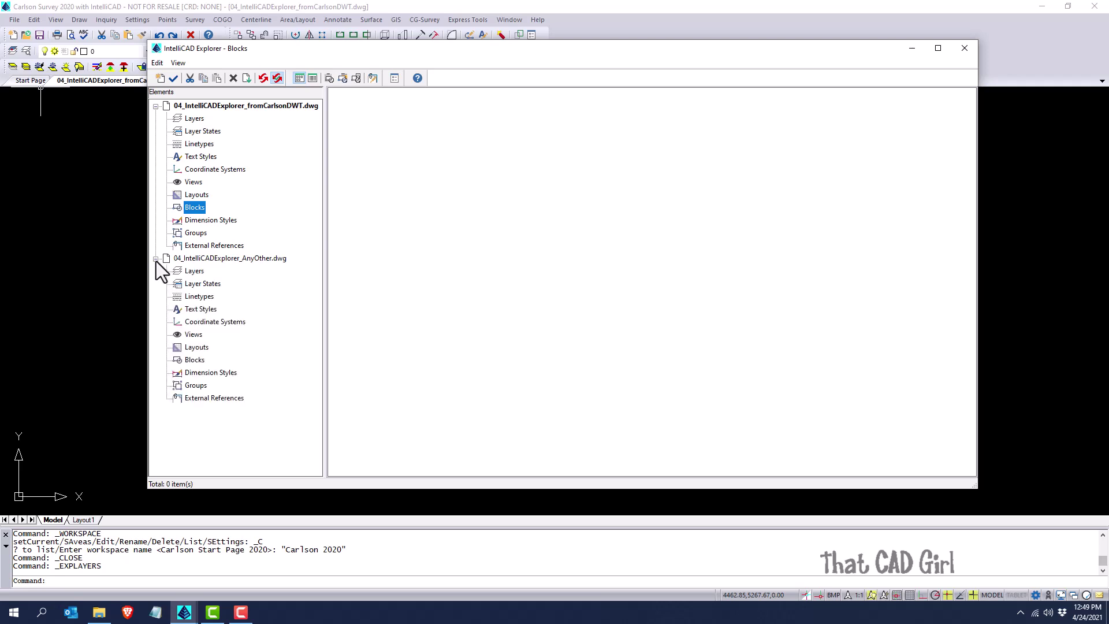
left_click(195, 271)
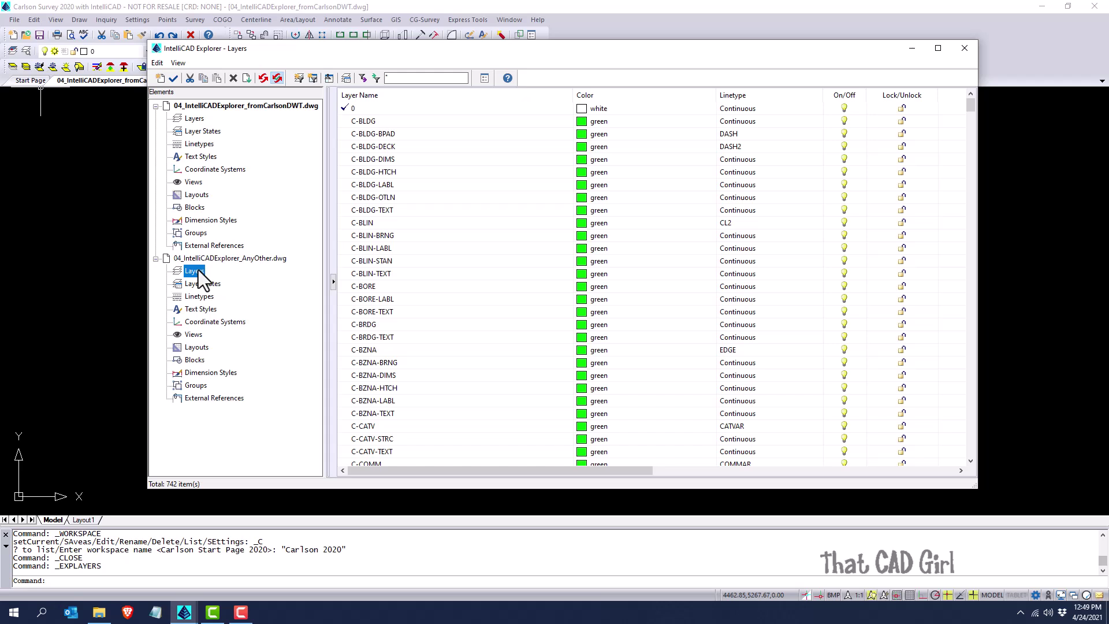
left_click(407, 197)
scroll(415, 218, "down", 20)
scroll(415, 221, "down", 20)
scroll(414, 223, "down", 20)
scroll(411, 221, "down", 20)
scroll(415, 232, "down", 1)
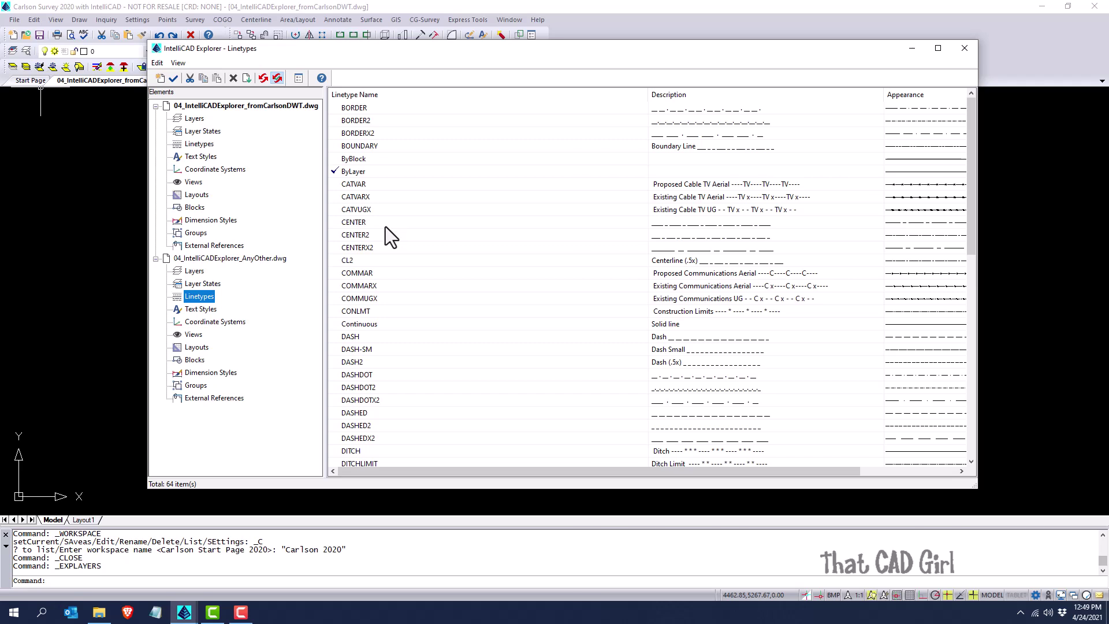
left_click(212, 310)
left_click(206, 347)
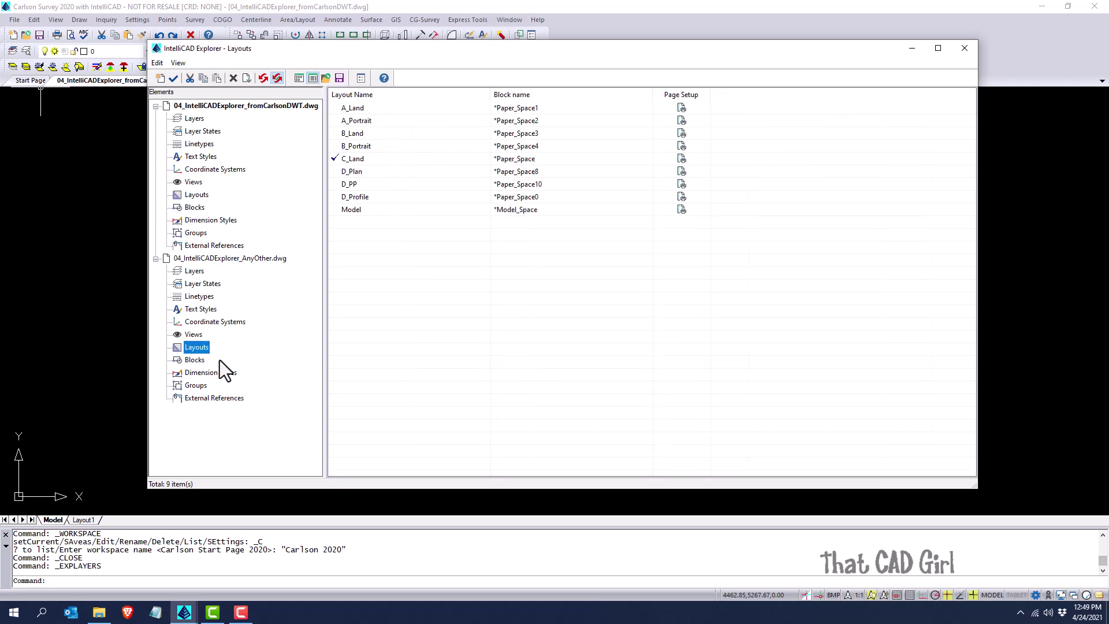
left_click(196, 362)
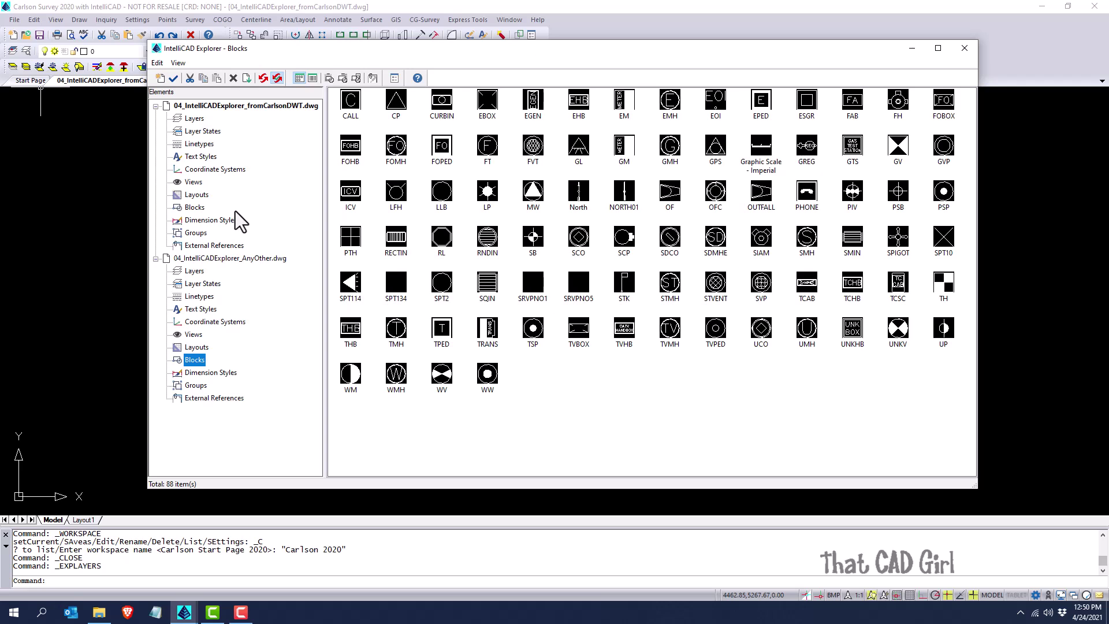
Copy the A_Land, A_Portrait, B_Land and B_Portrait layouts from 04_IntelliCADExplorer_AnyOther.dwg into 04_IntelliCADExplorer_fromCarlsonDWT.dwg and display the copied A_Land layout
left_click(202, 198)
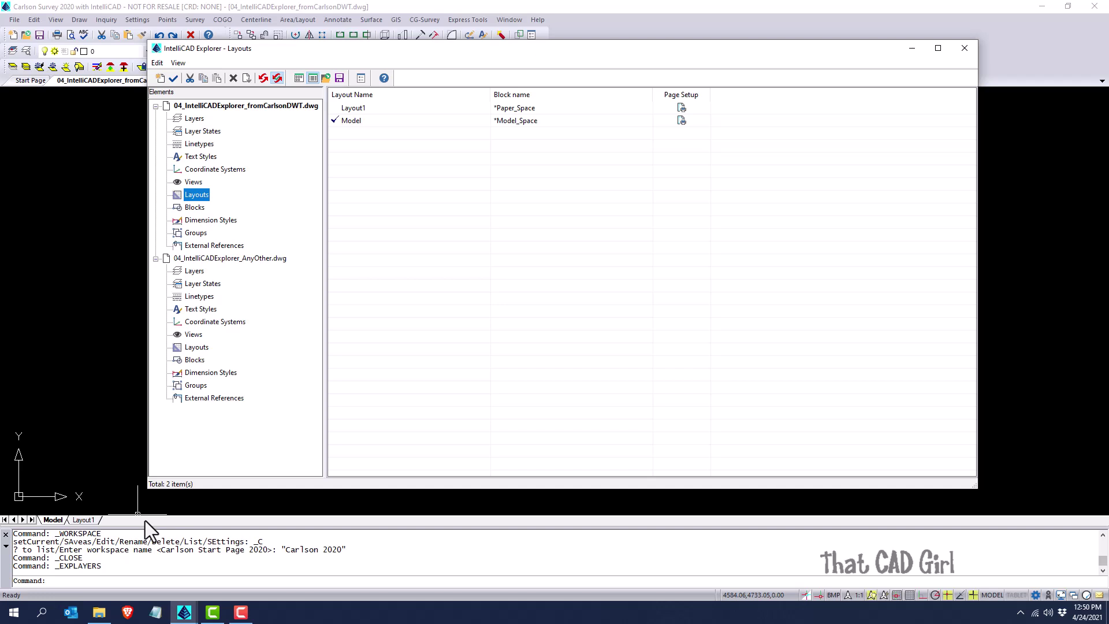
left_click_drag(392, 50, 462, 52)
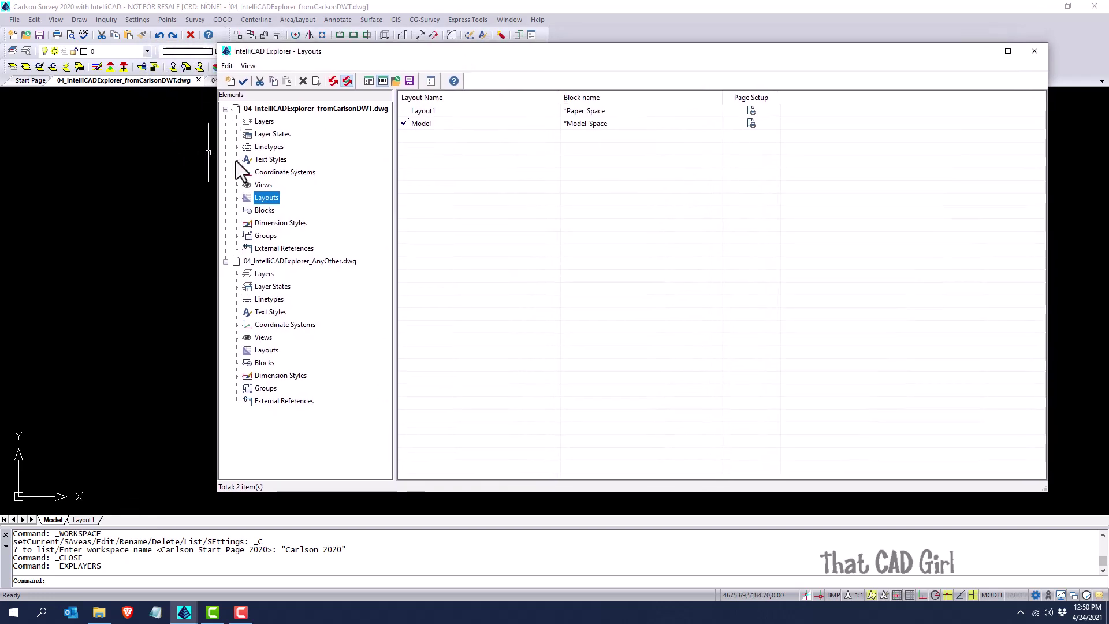
left_click(267, 350)
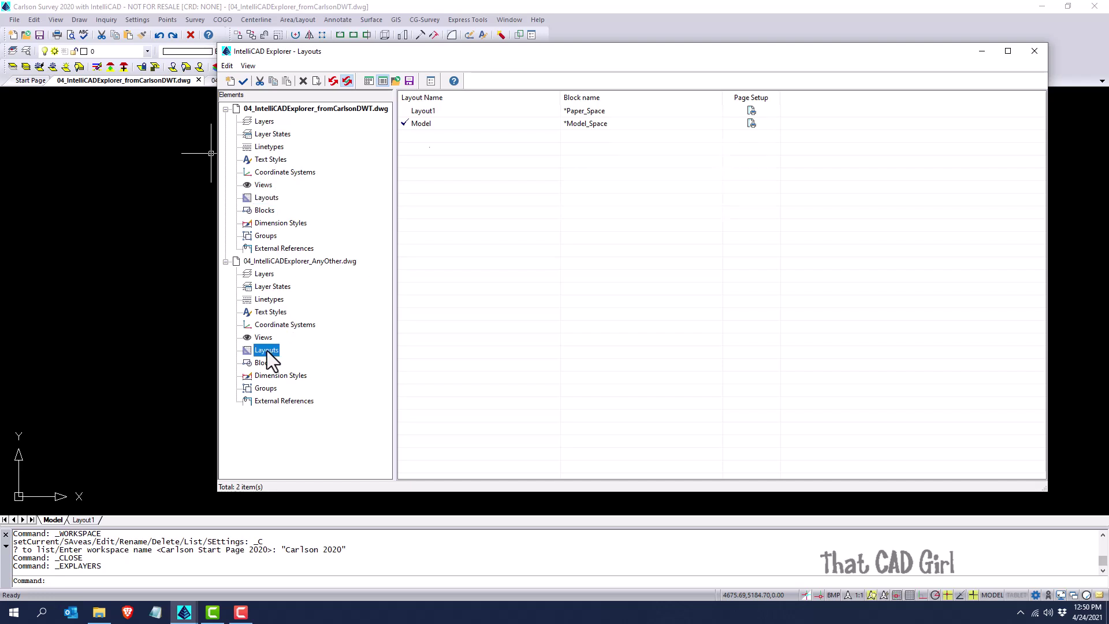
left_click(438, 112)
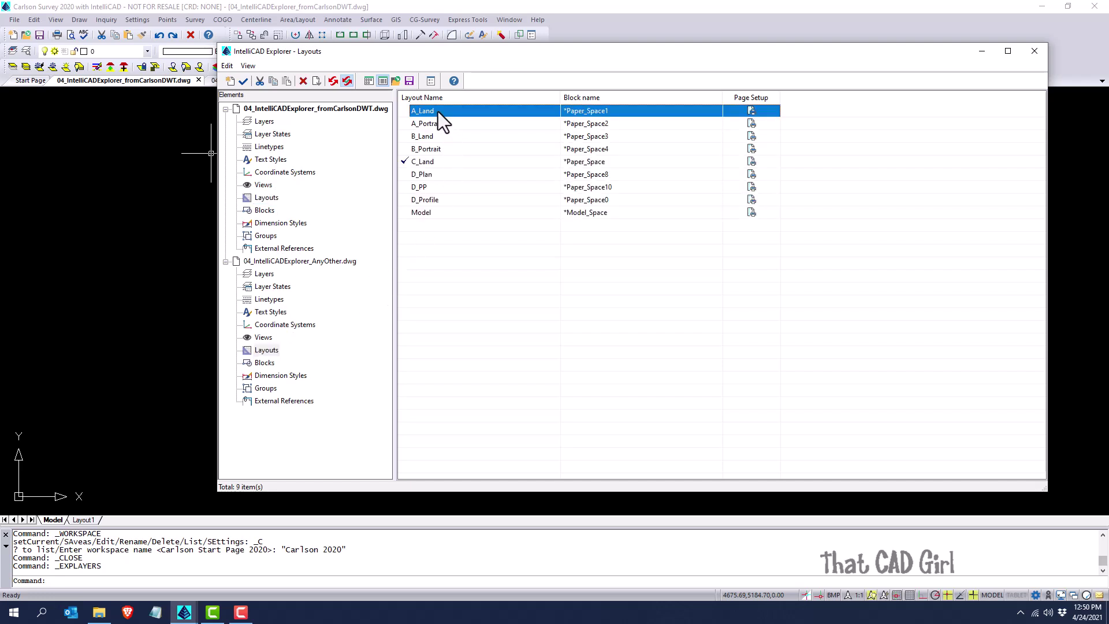
left_click(430, 150, "shift")
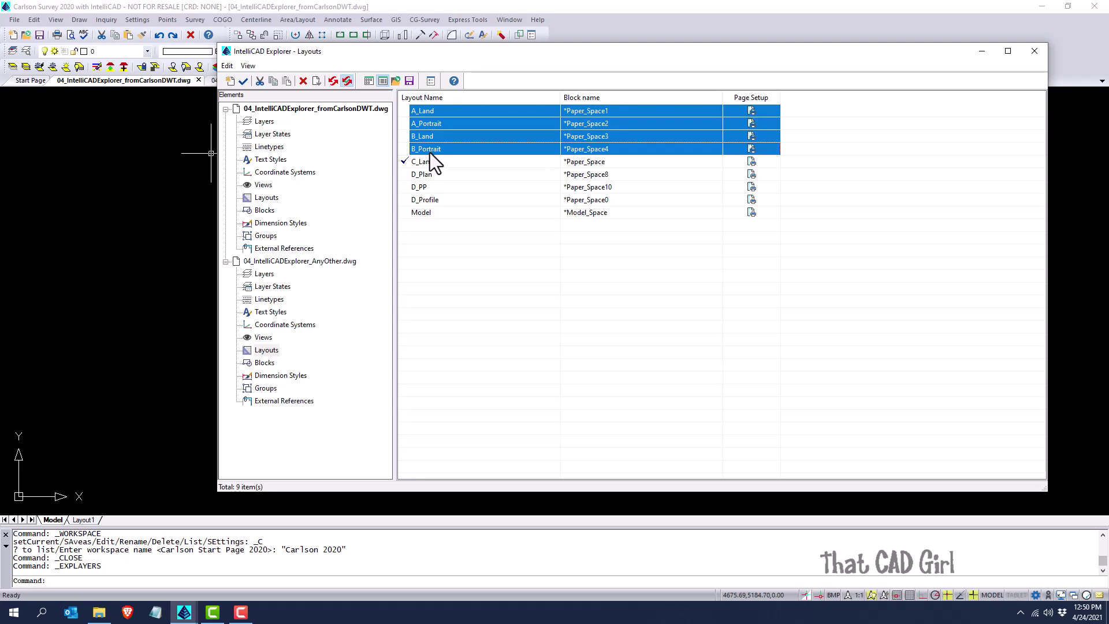
right_click(430, 152)
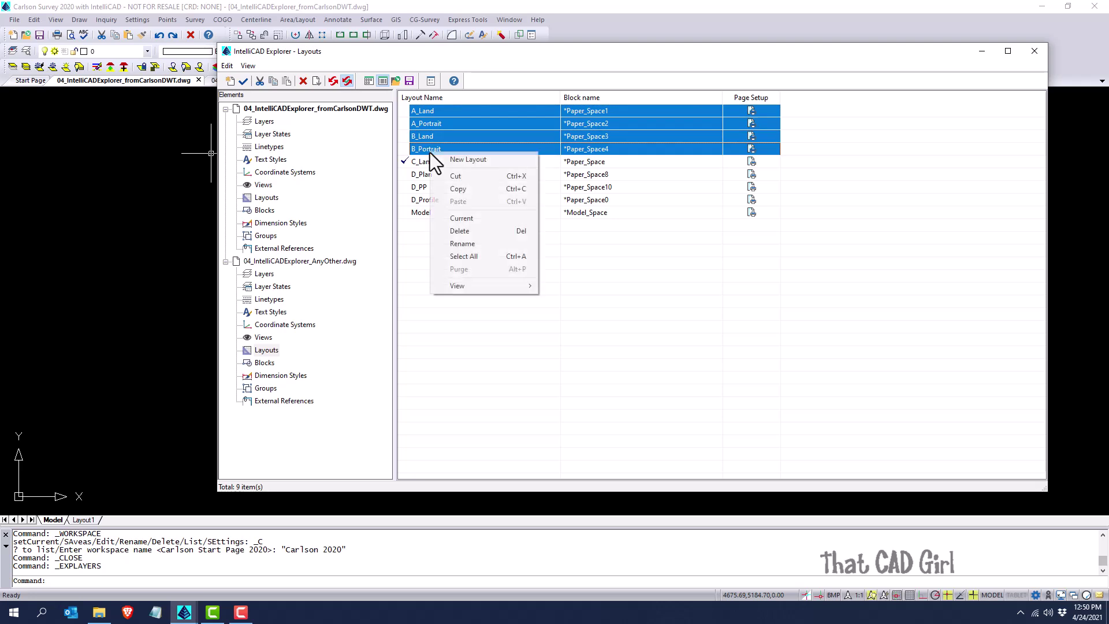
left_click(445, 190)
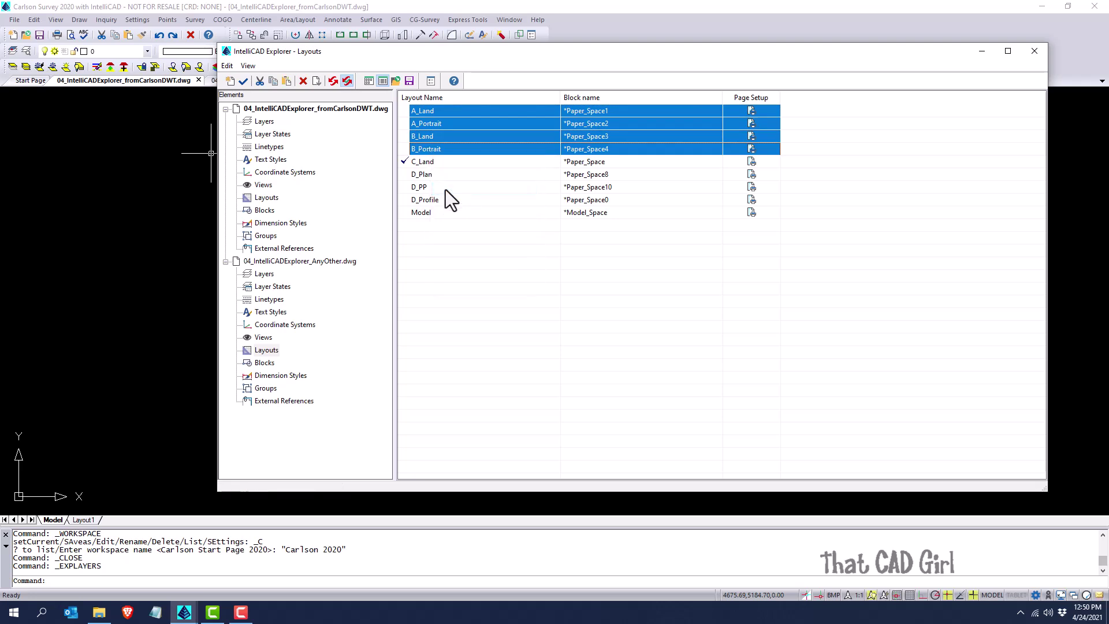
left_click(271, 198)
right_click(418, 167)
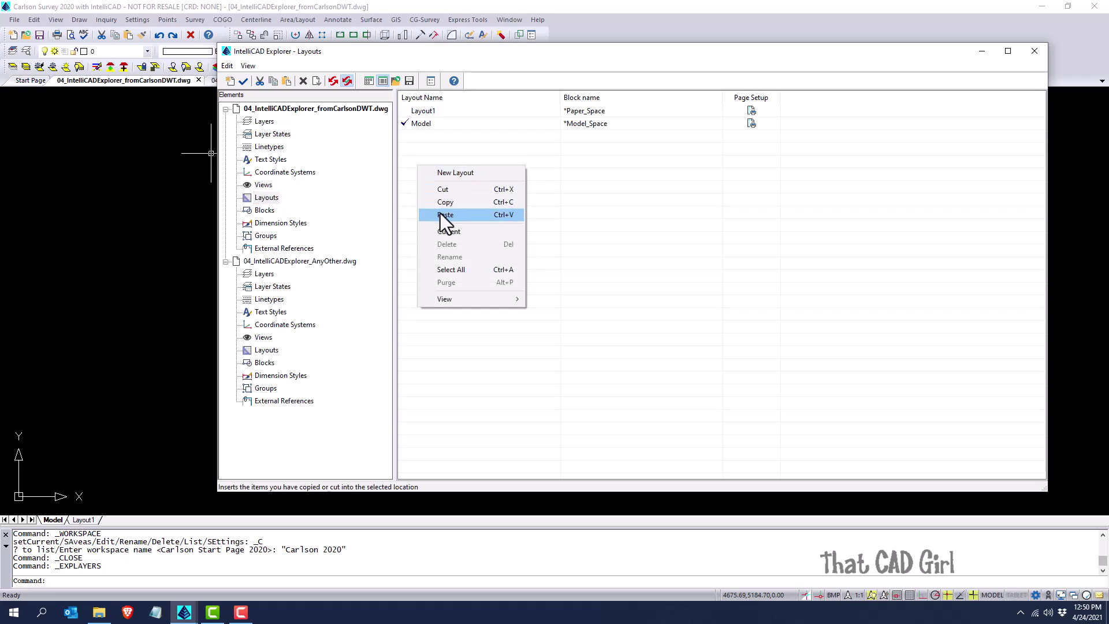
left_click(440, 214)
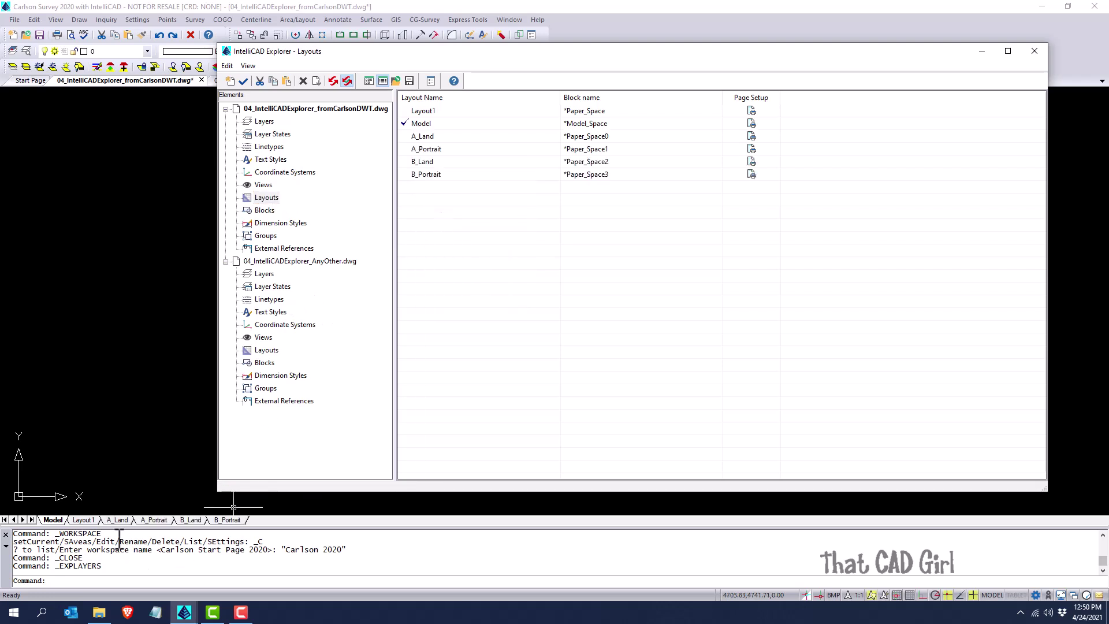
left_click(1036, 51)
left_click(116, 519)
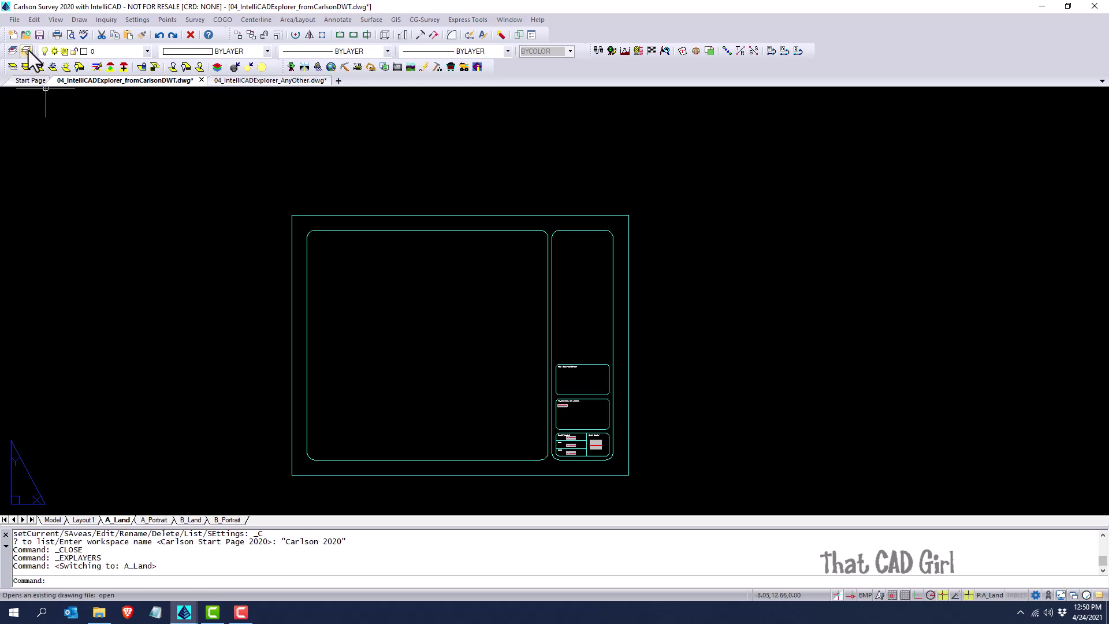
Copy the CALL, CP, CURBIN and EBOX blocks from 04_IntelliCADExplorer_AnyOther.dwg into 04_IntelliCADExplorer_fromCarlsonDWT.dwg using IntelliCAD Explorer, and close it
left_click(26, 67)
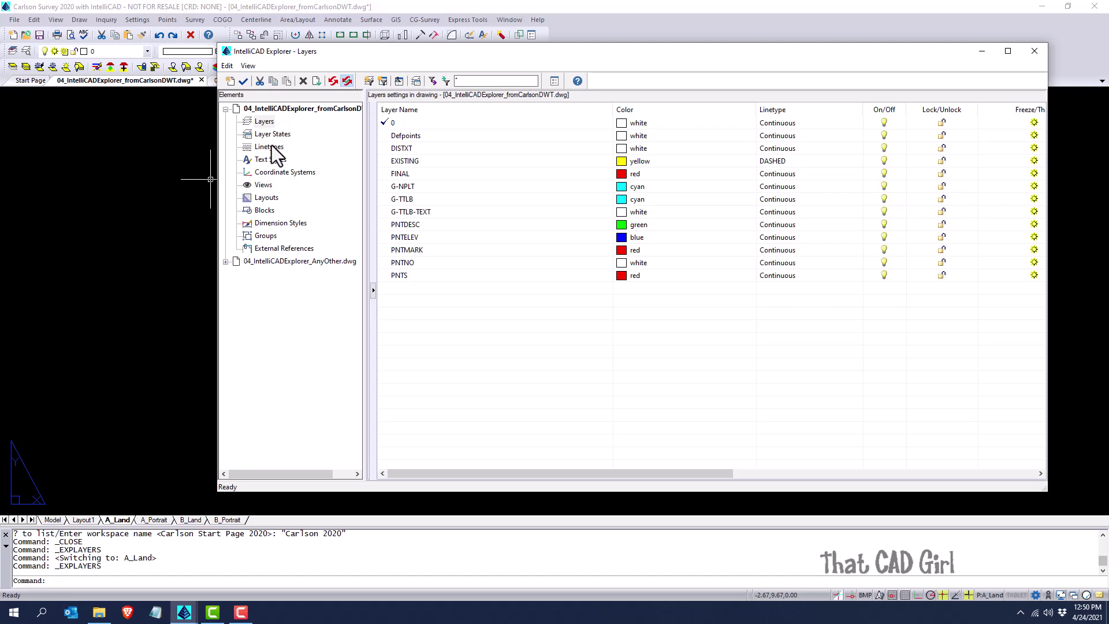
left_click(267, 210)
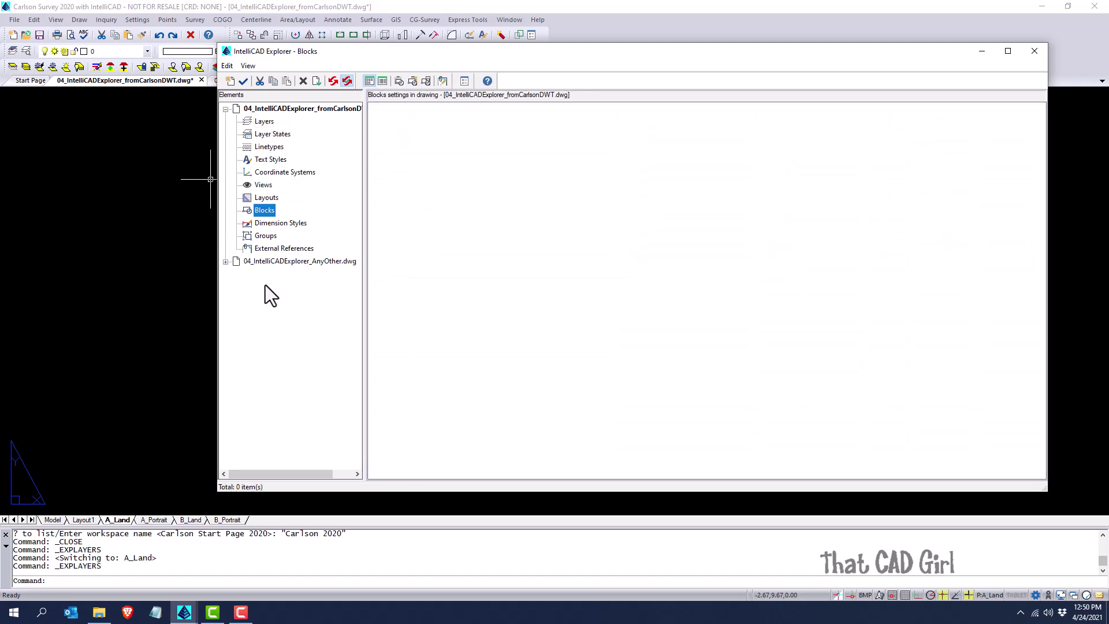
left_click(226, 262)
left_click(270, 362)
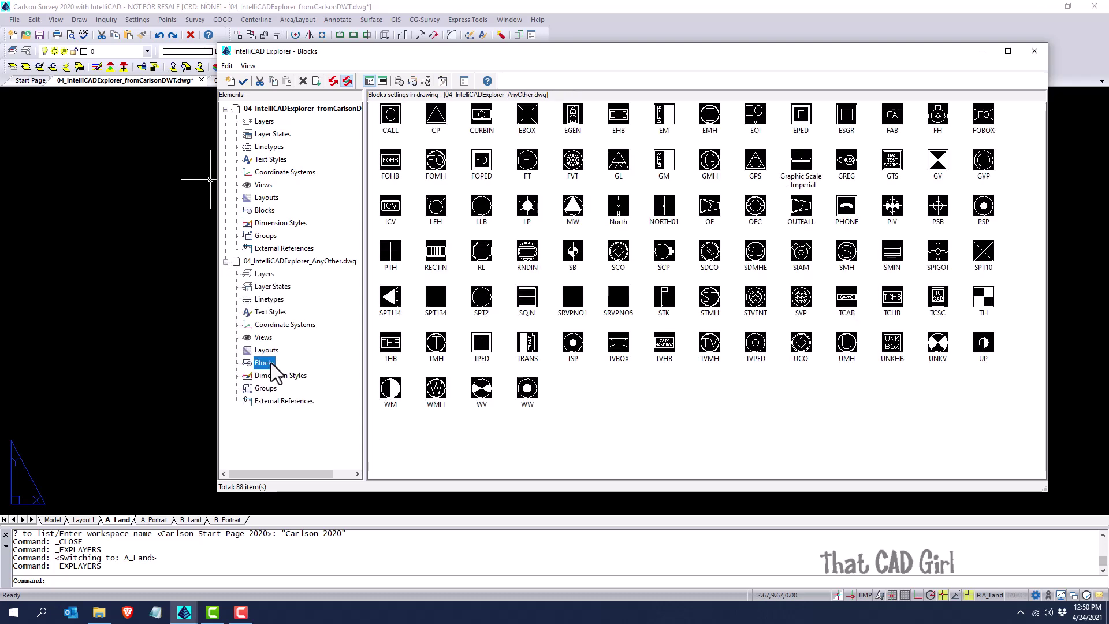
left_click(529, 113, "shift")
right_click(531, 112)
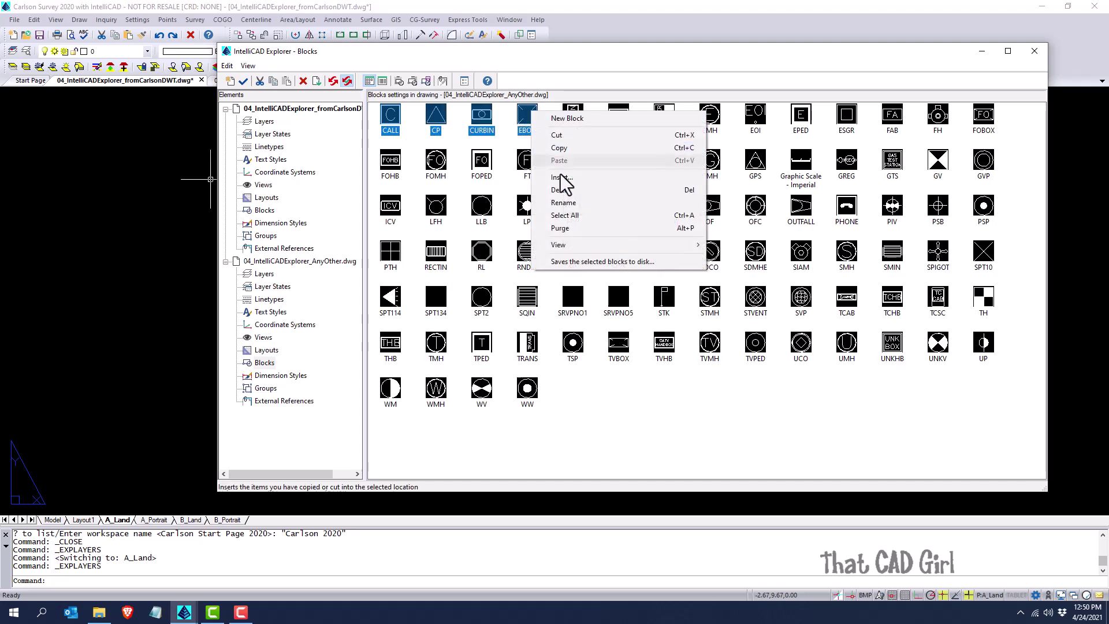
left_click(571, 150)
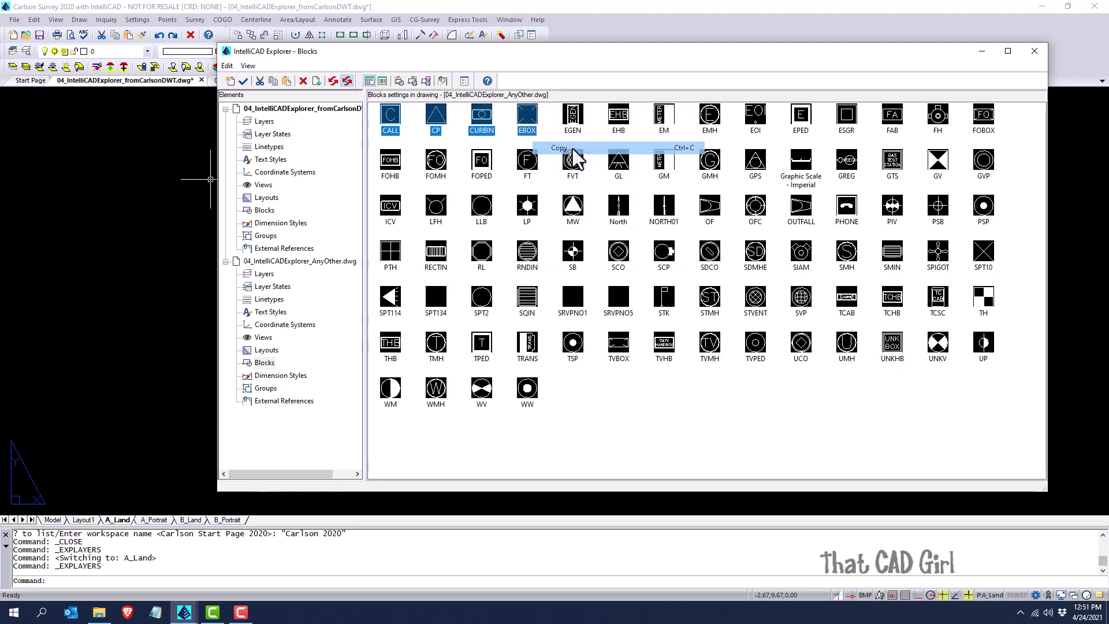
left_click(281, 210)
left_click(269, 212)
right_click(411, 204)
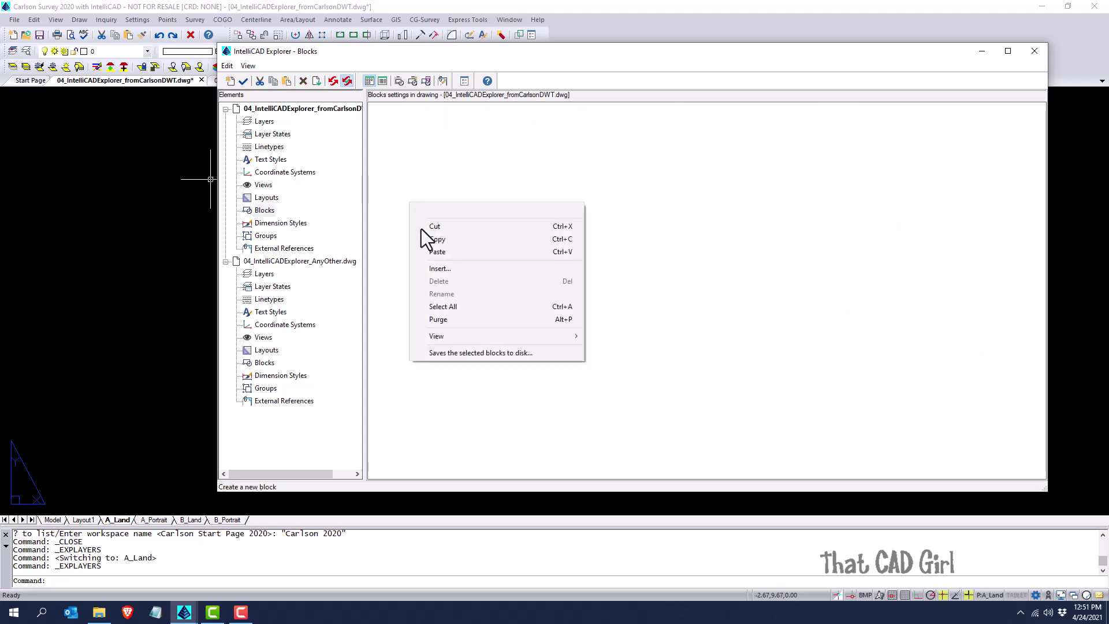
left_click(447, 251)
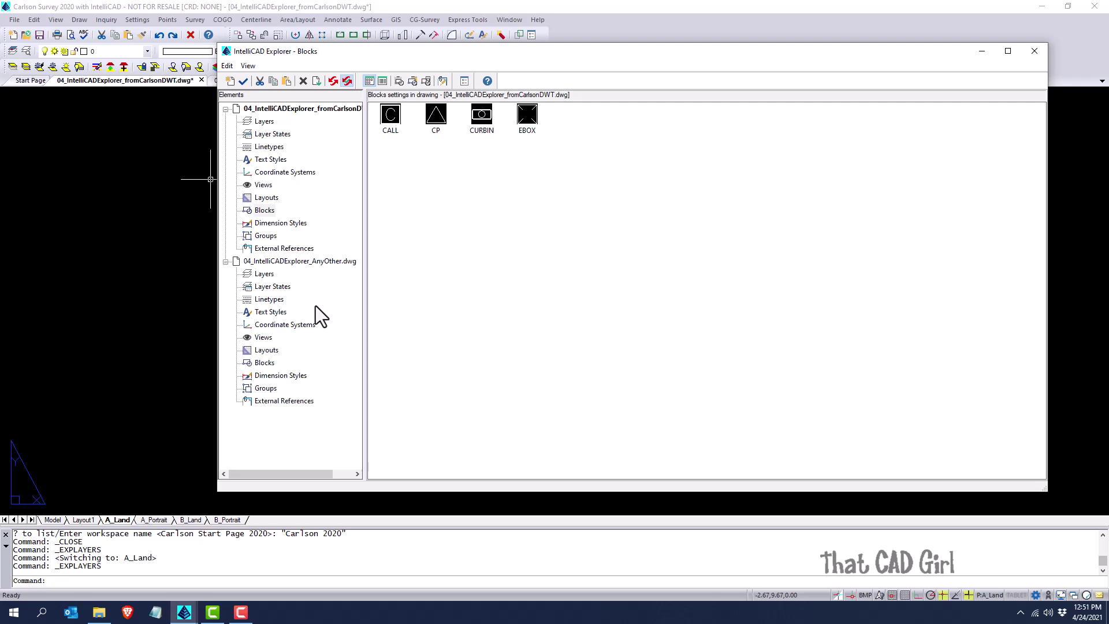
left_click(1035, 51)
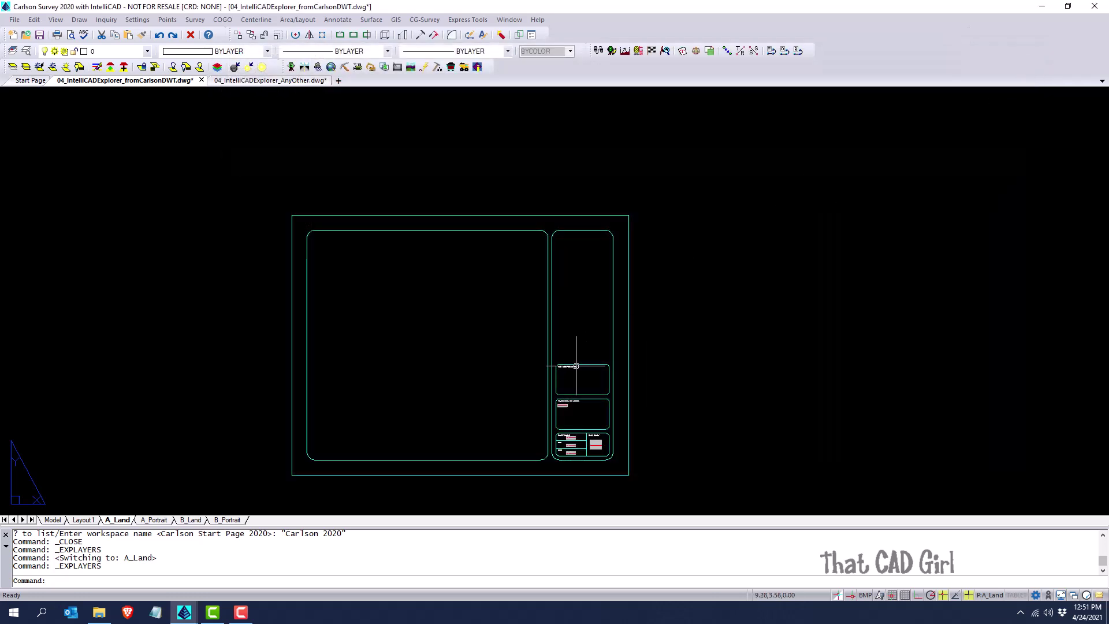